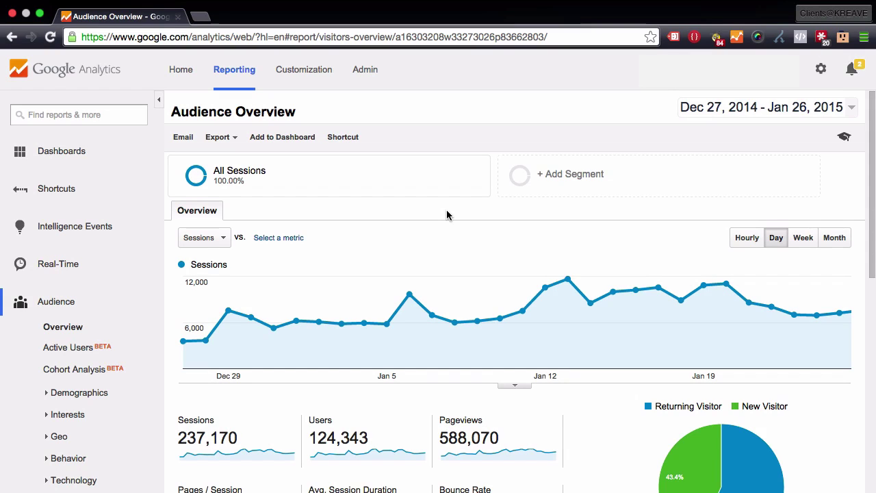
- Open the Source/Medium report for all acquisition traffic and review its table of traffic sources
click(21, 304)
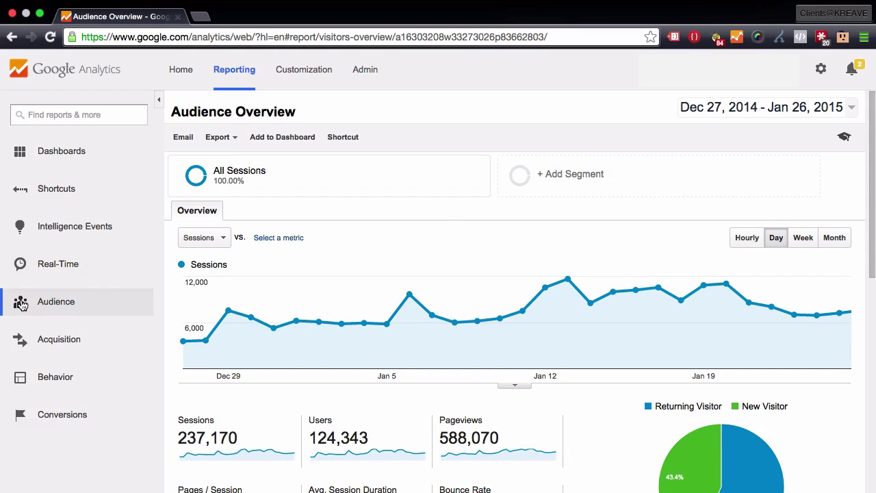
click(20, 339)
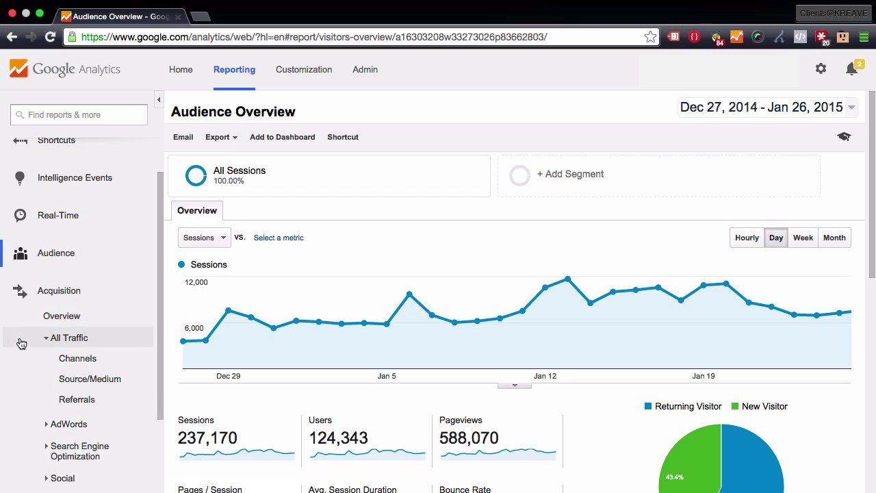
click(76, 381)
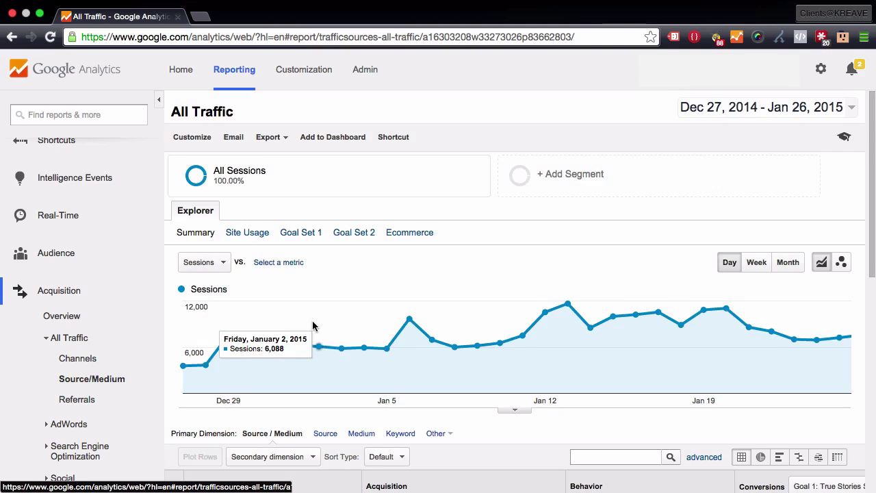
scroll(314, 327, down, 3)
scroll(314, 326, down, 5)
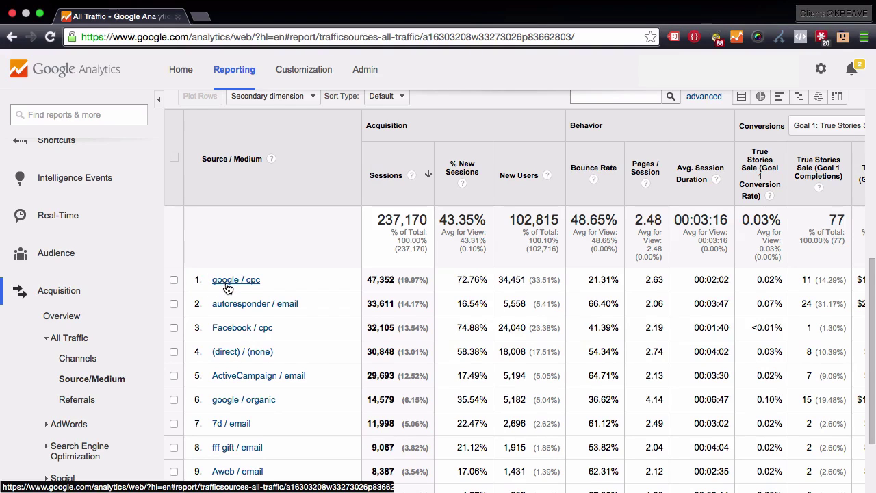
scroll(326, 319, down, 2)
scroll(326, 318, down, 3)
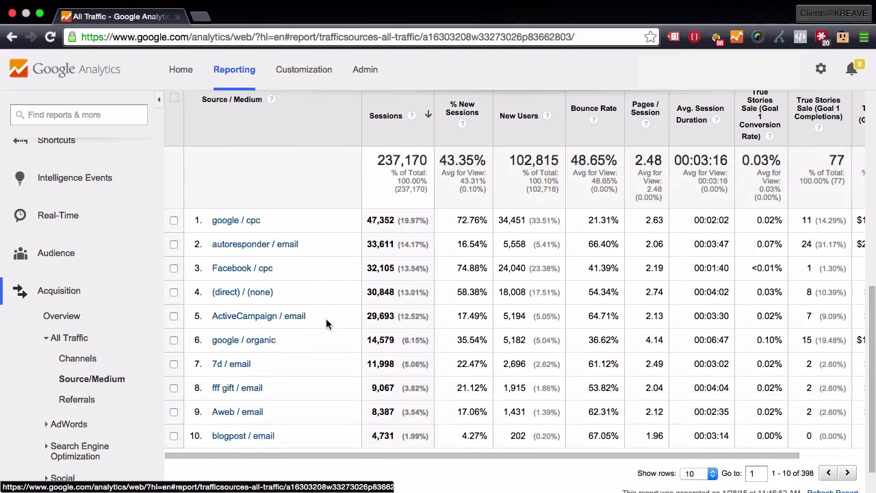
- Drill down into the (direct) / (none) traffic source
click(261, 294)
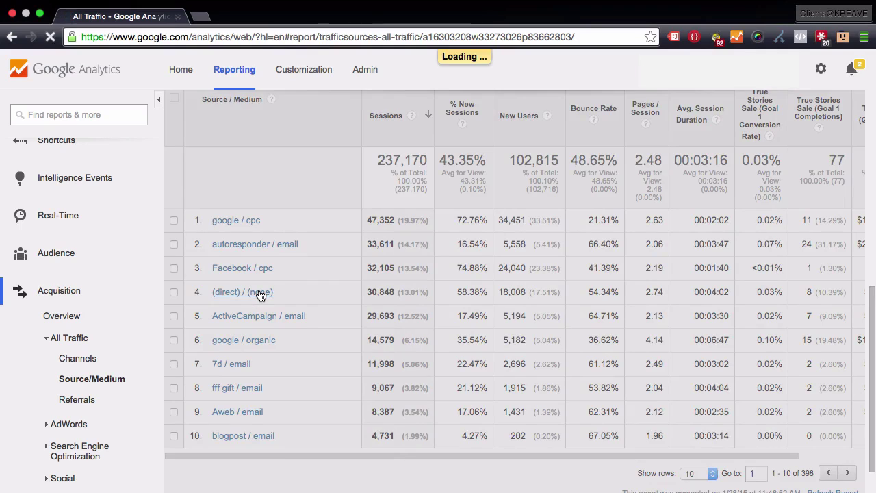
scroll(299, 393, down, 3)
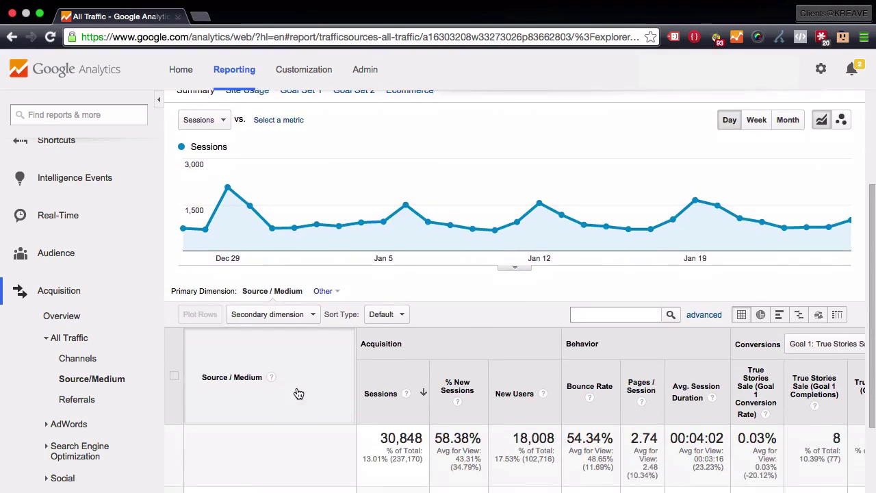
scroll(298, 393, down, 3)
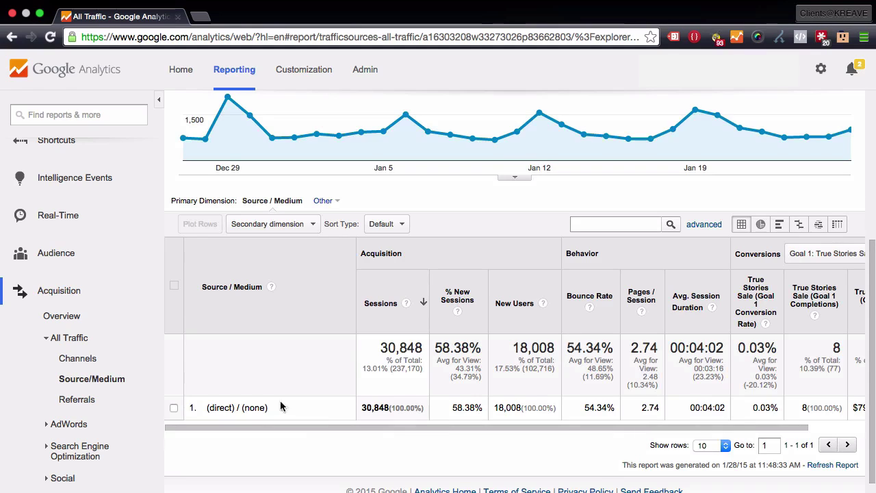
- Add Landing Page as the secondary dimension and examine the first landing page path
click(285, 229)
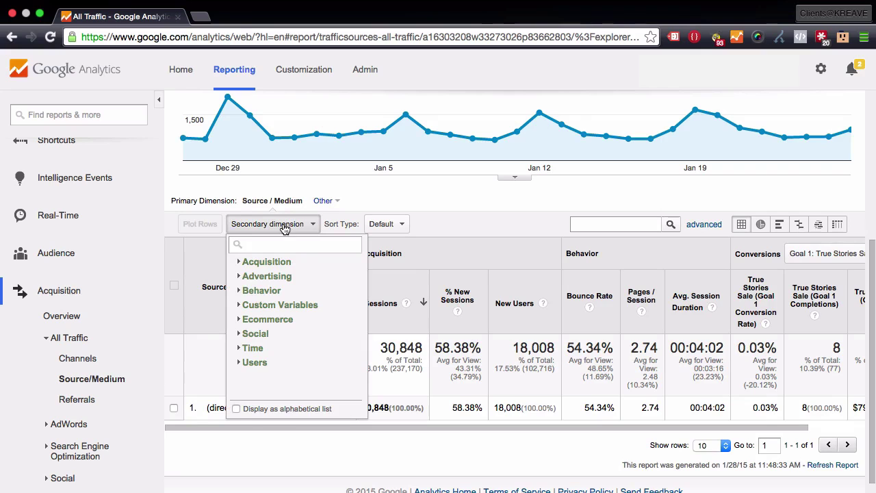
text(lan)
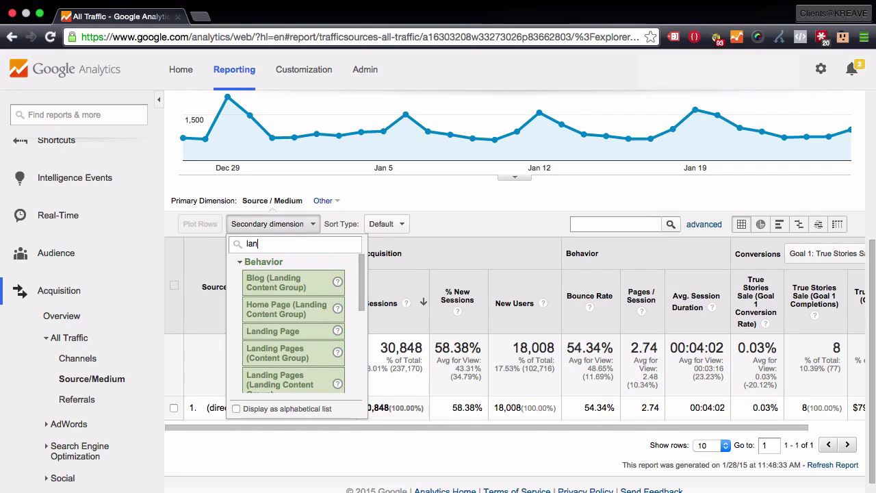
click(272, 331)
scroll(244, 344, down, 5)
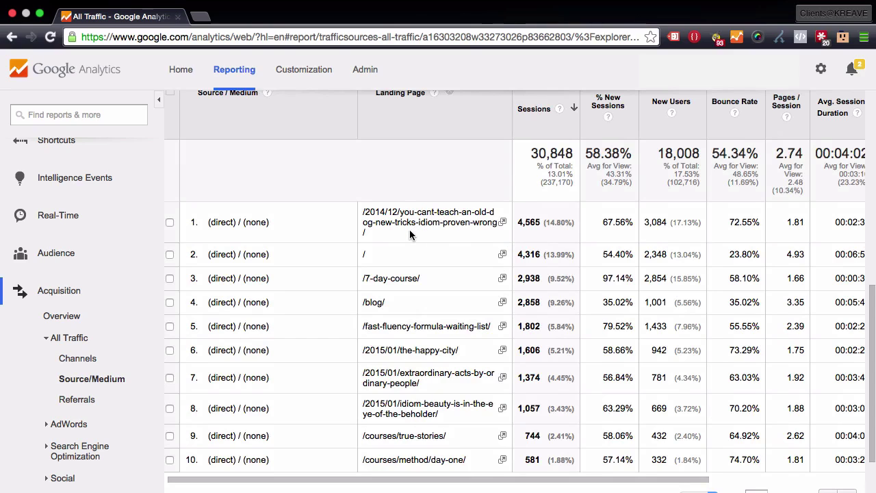
drag(410, 235, 365, 209)
click(364, 207)
drag(363, 208, 377, 235)
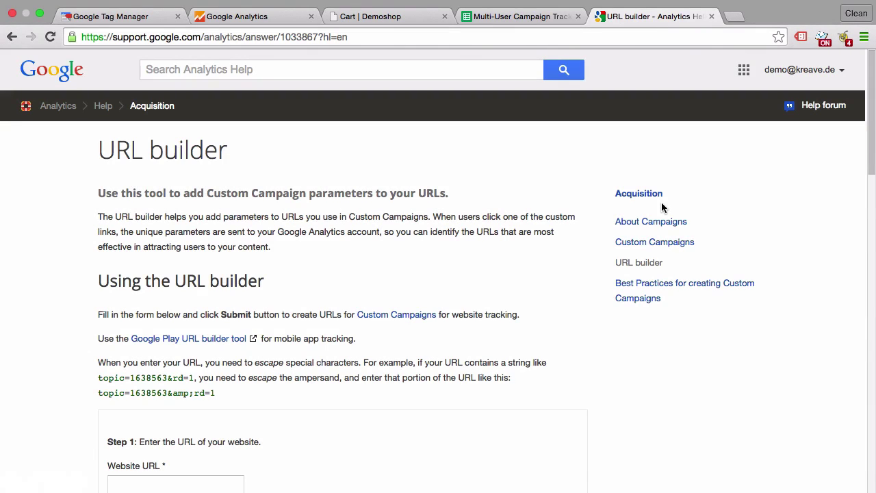
- Enter demoshop.com as the website URL in the URL builder form
scroll(484, 234, down, 3)
scroll(484, 234, down, 2)
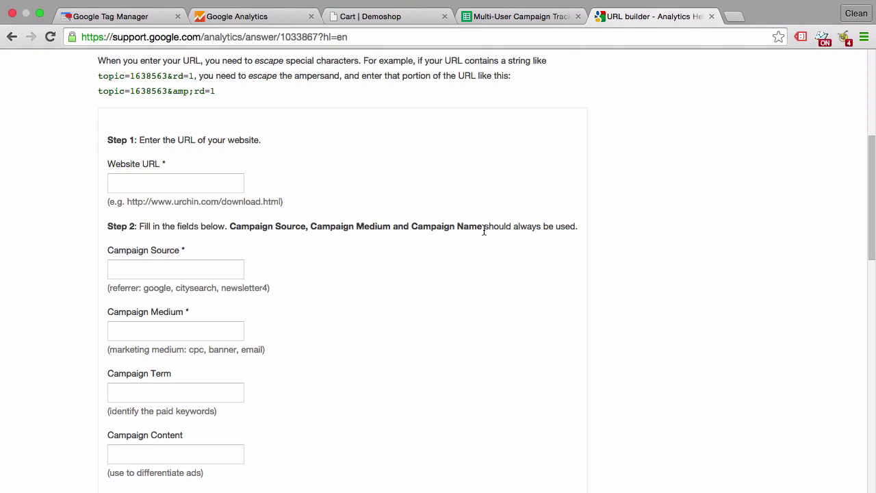
scroll(483, 230, down, 1)
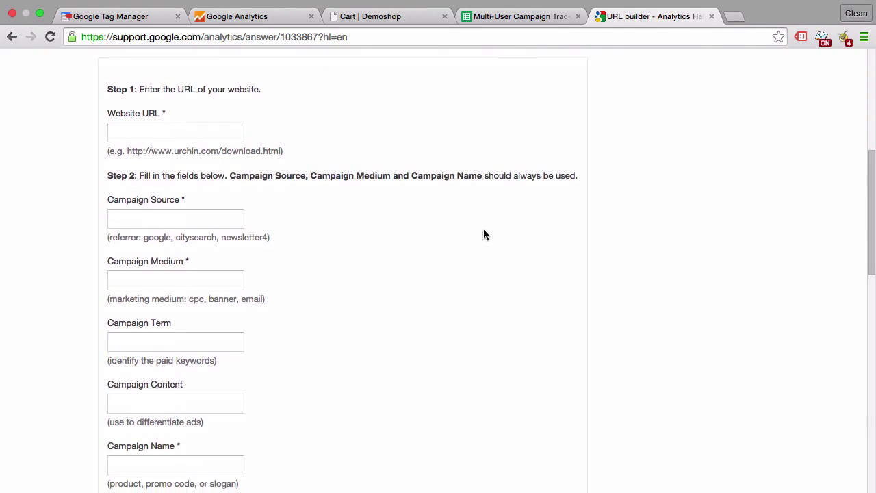
click(182, 117)
text(demo)
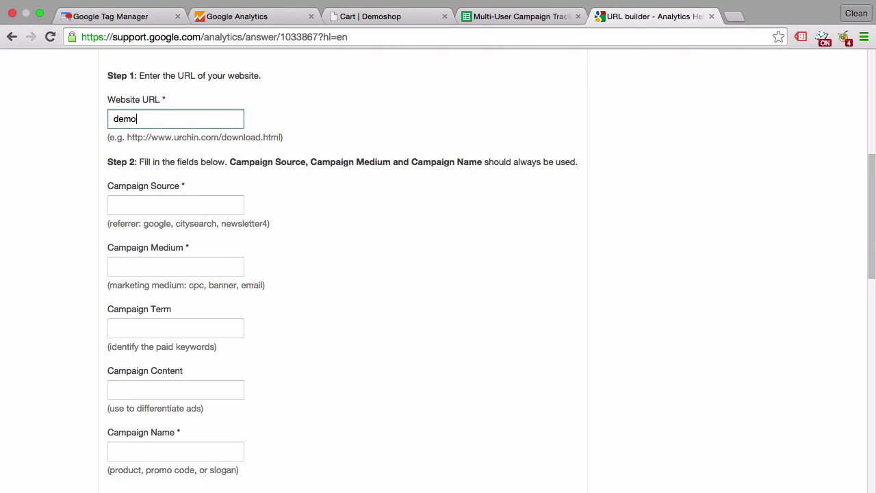
text(shop.com)
- Fill in the campaign source as autoresponder, the medium as email and the campaign name as april
click(162, 209)
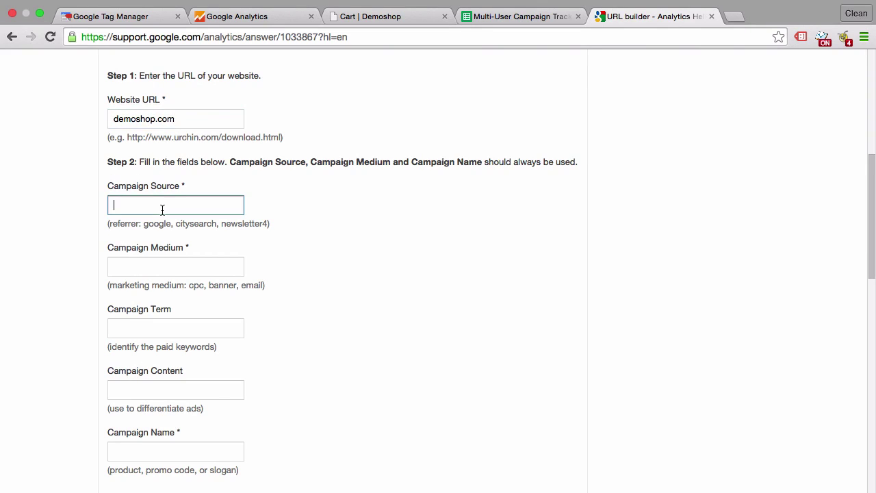
text(autoresponder)
key(Tab)
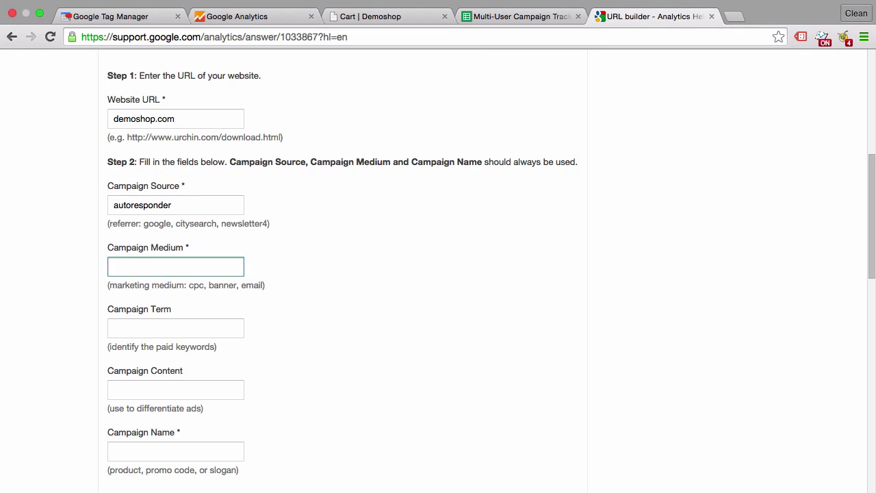
text(email)
scroll(59, 306, down, 3)
click(210, 324)
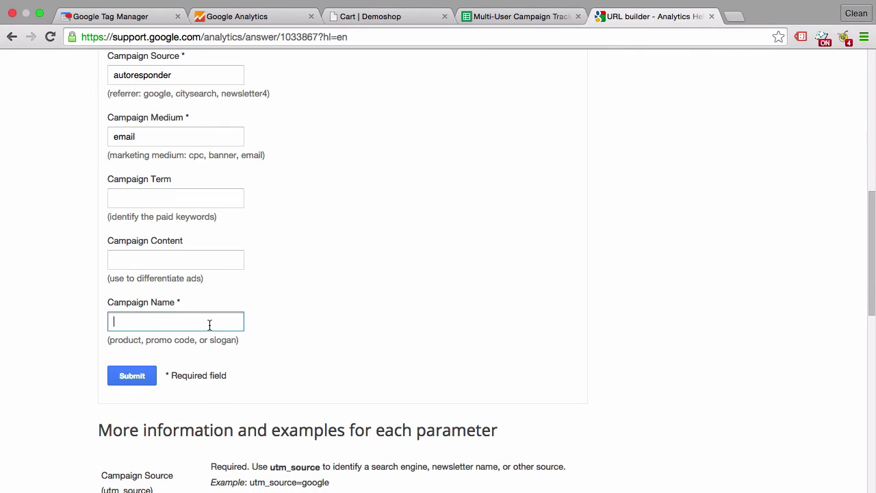
text(april)
- Submit the URL builder form and select the whole generated campaign URL
scroll(86, 331, up, 1)
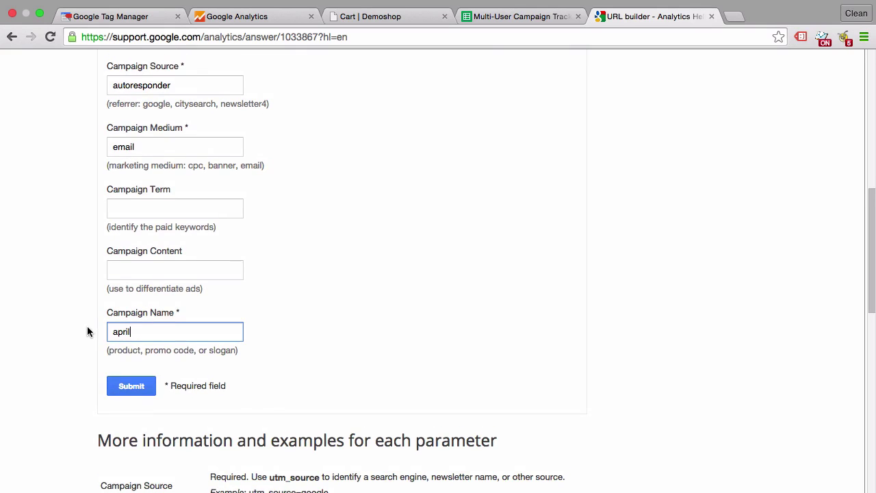
scroll(87, 331, up, 3)
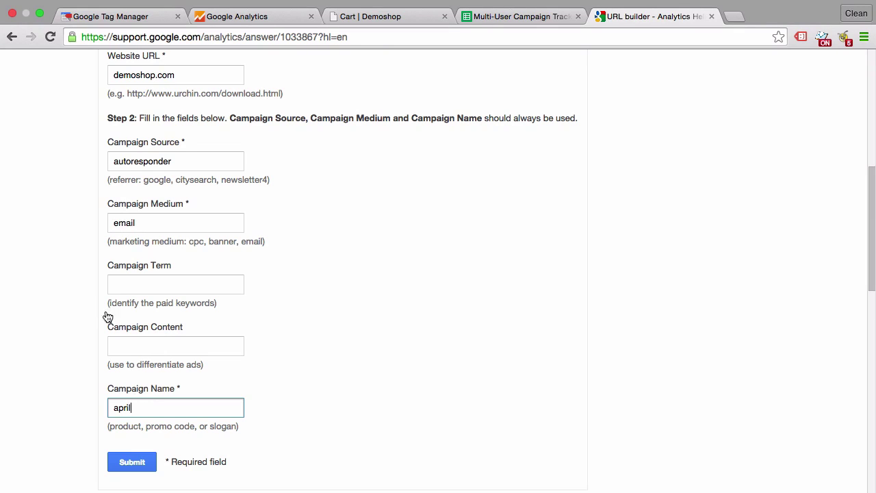
click(127, 459)
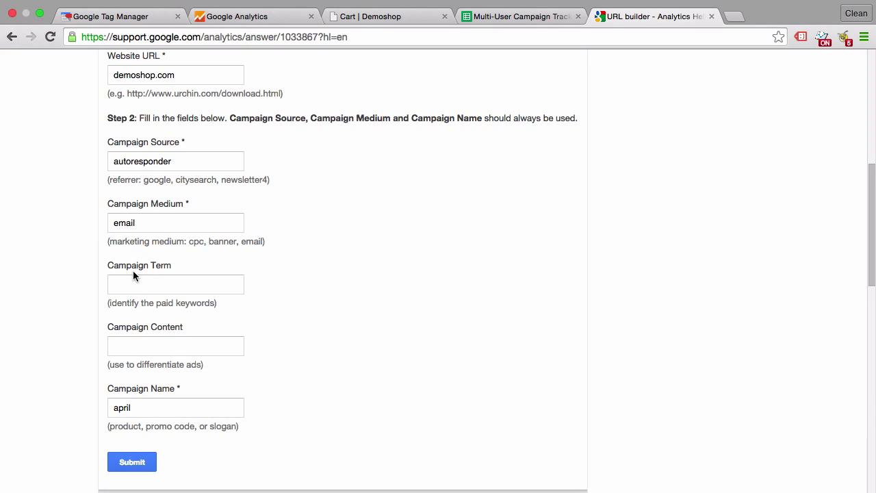
scroll(85, 346, down, 4)
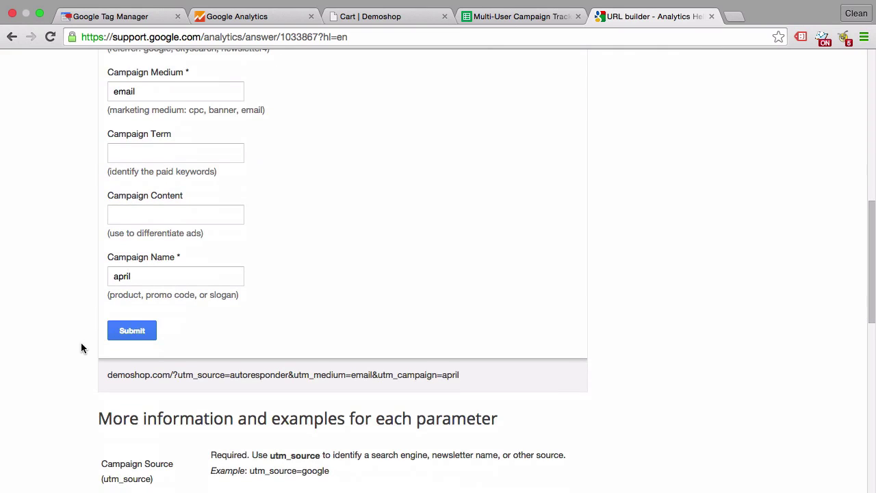
scroll(74, 364, down, 3)
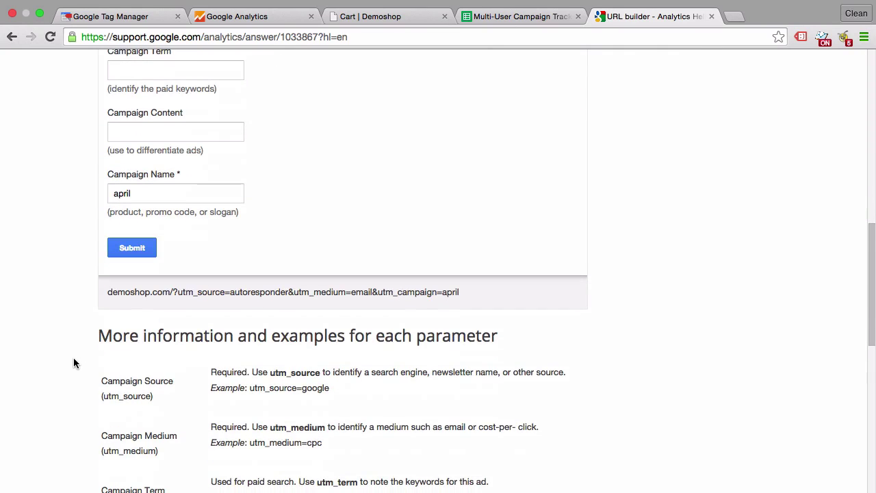
double_click(119, 291)
triple_click(118, 289)
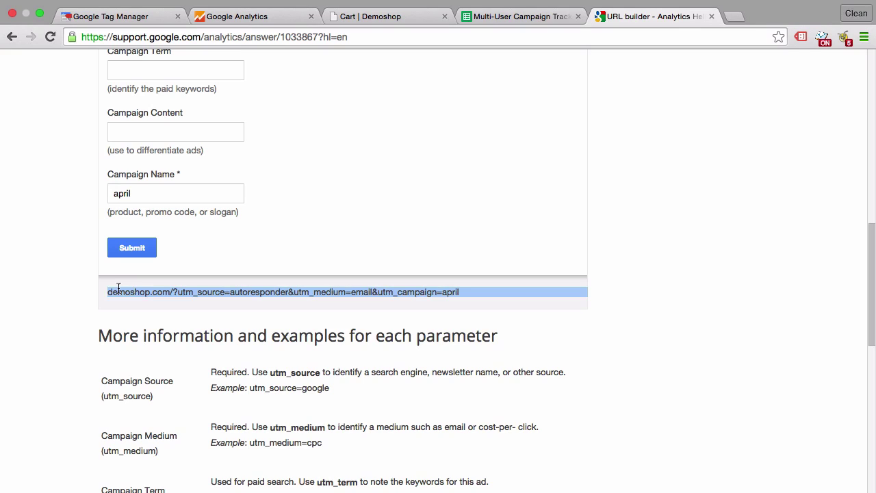
- Switch to the Multi-User Campaign Tracking Worksheet in Google Sheets and dismiss the Improved Comments notice
scroll(84, 202, up, 5)
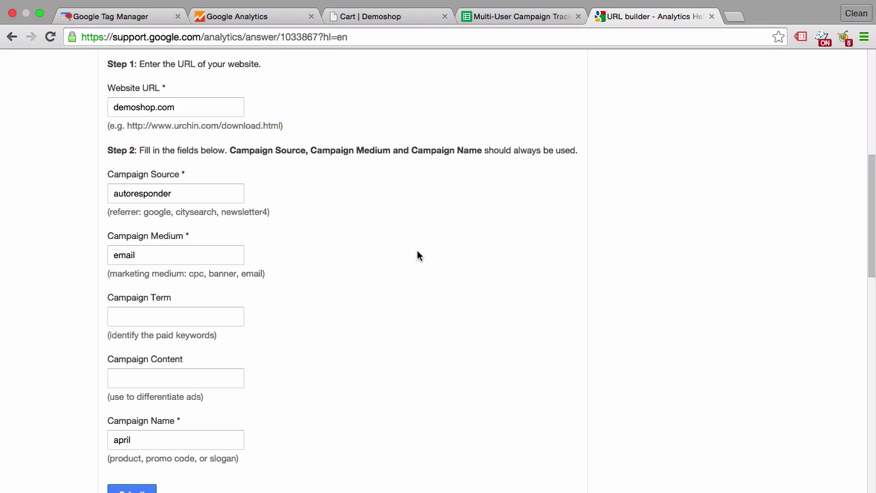
click(509, 16)
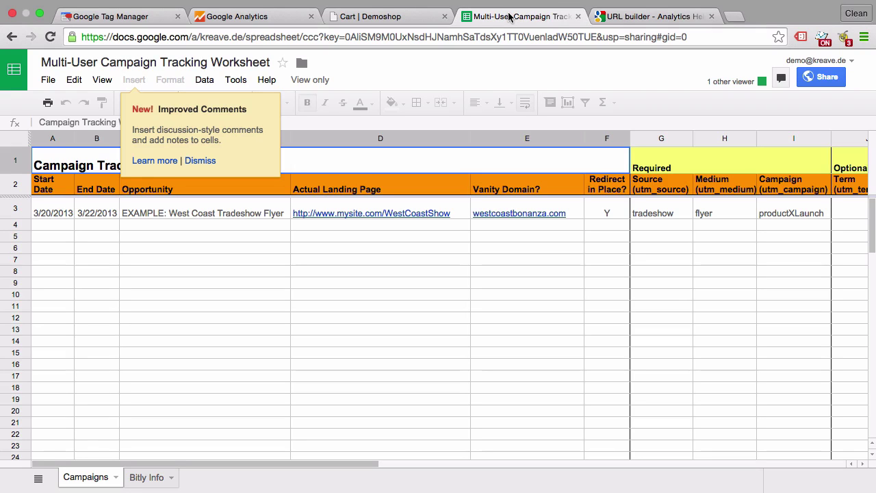
click(425, 253)
click(204, 161)
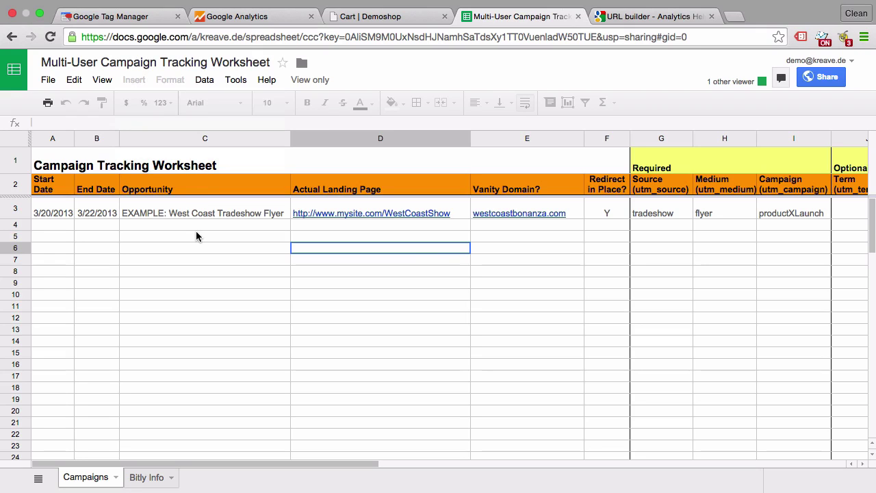
- Examine the worksheet's landing page, UTM parameter, final URL and shortened link columns
scroll(197, 236, right, 10)
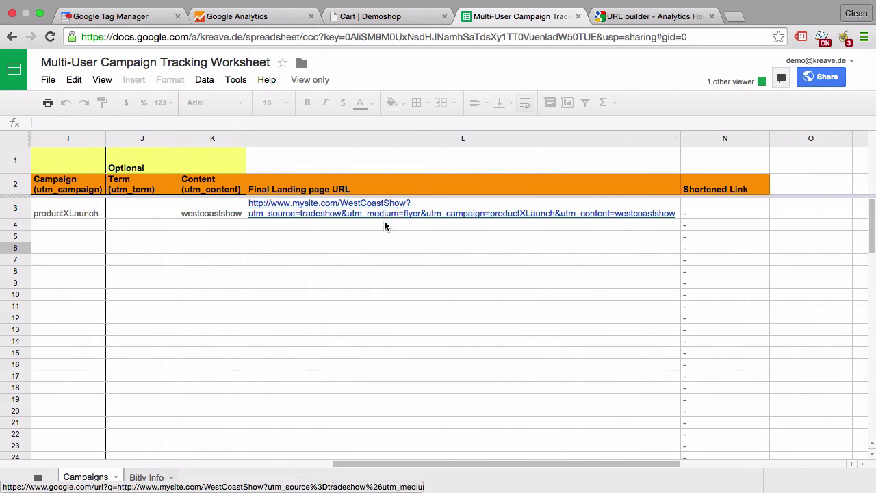
scroll(399, 379, left, 10)
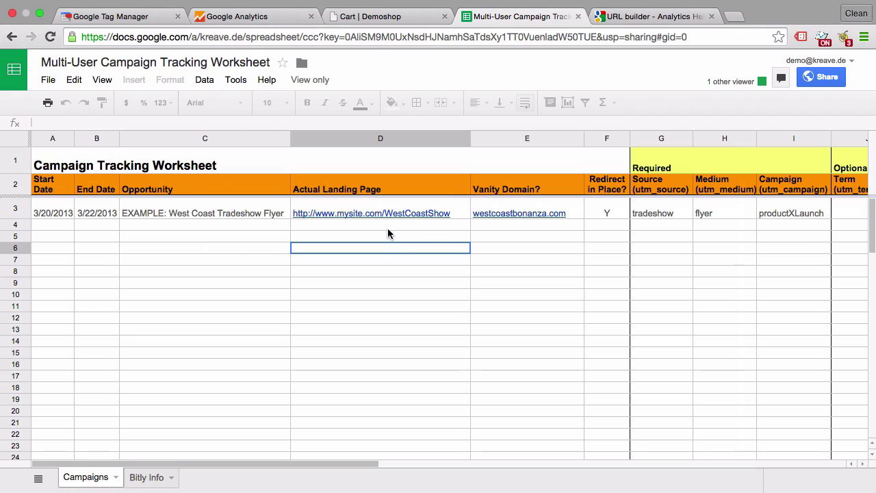
scroll(388, 233, right, 10)
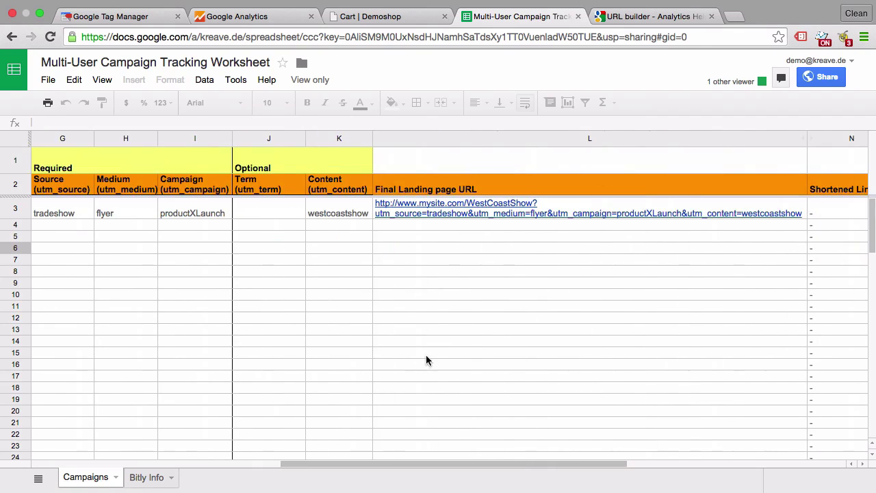
scroll(426, 359, left, 10)
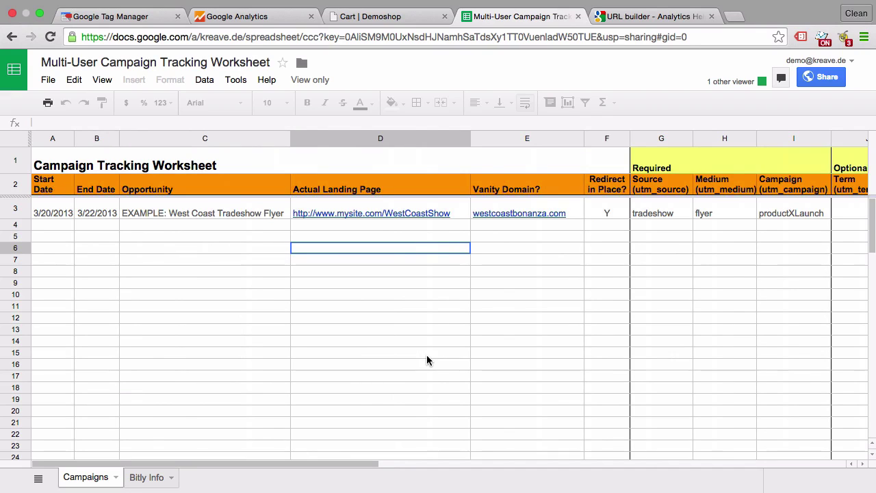
- Make a copy of the worksheet, keeping the suggested document name
click(47, 81)
click(67, 185)
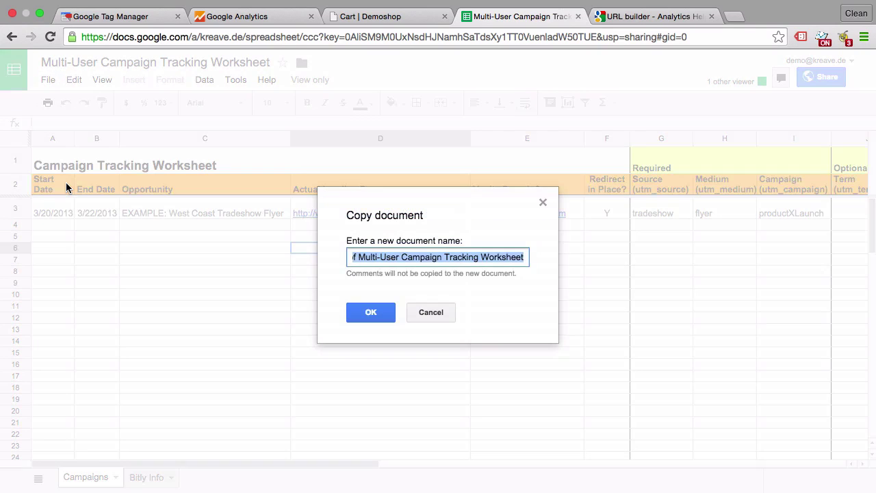
click(374, 317)
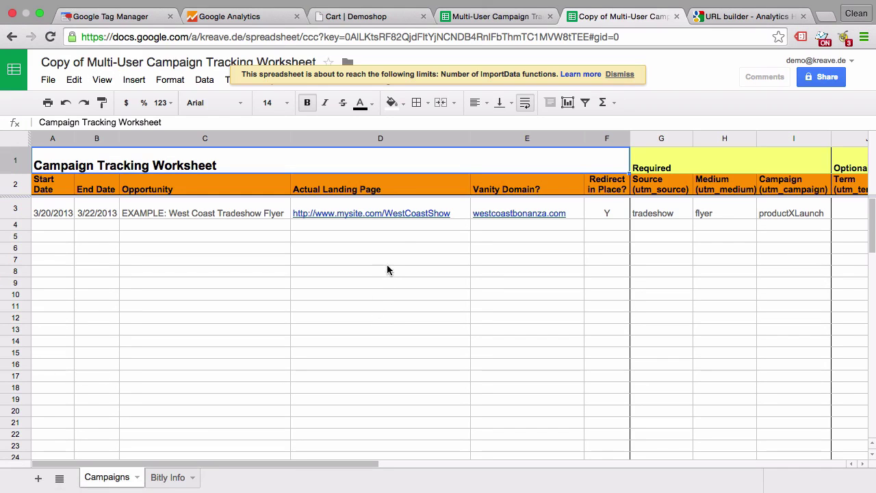
- Enter demoshop.com as the actual landing page in cell D4 of the copied worksheet
click(390, 228)
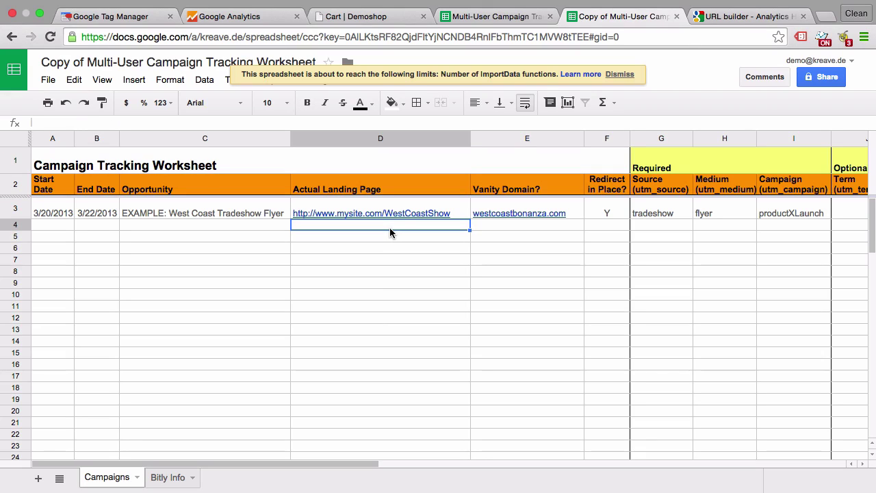
text(demoshop.com)
key(Return)
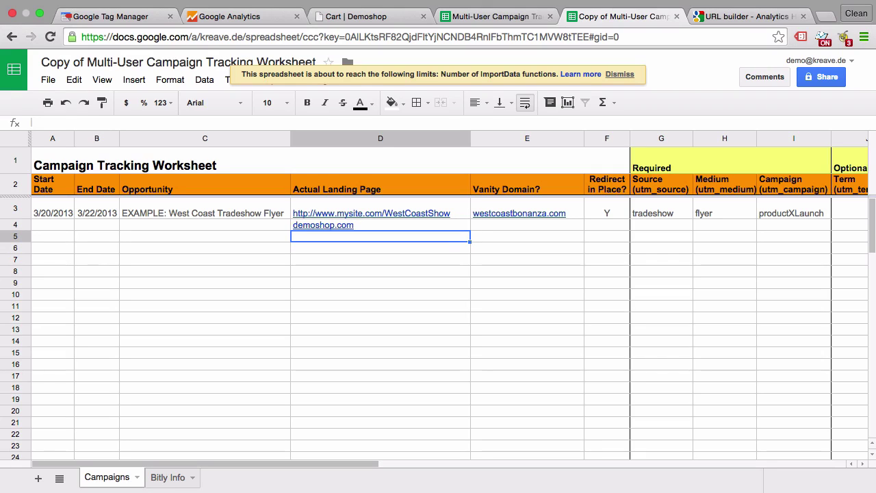
- Fill in row 4's UTM parameters with source autoresponder, medium email and campaign april
key(Right)
key(Right)
key(Right)
key(Right)
key(Up)
key(Left)
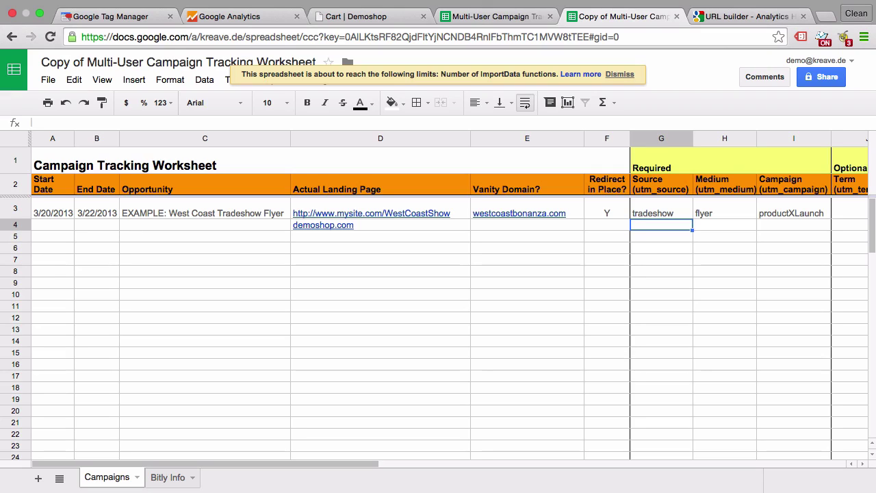
text(aut)
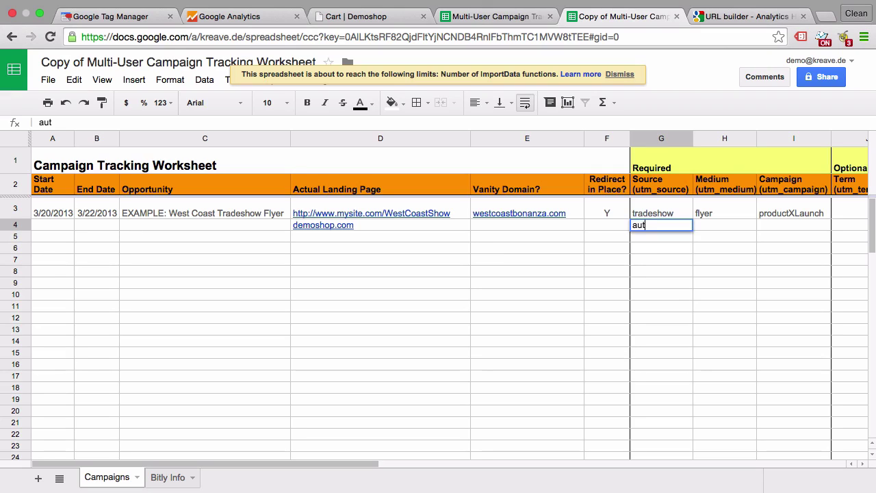
text(oresponder)
key(Tab)
text(email)
key(Tab)
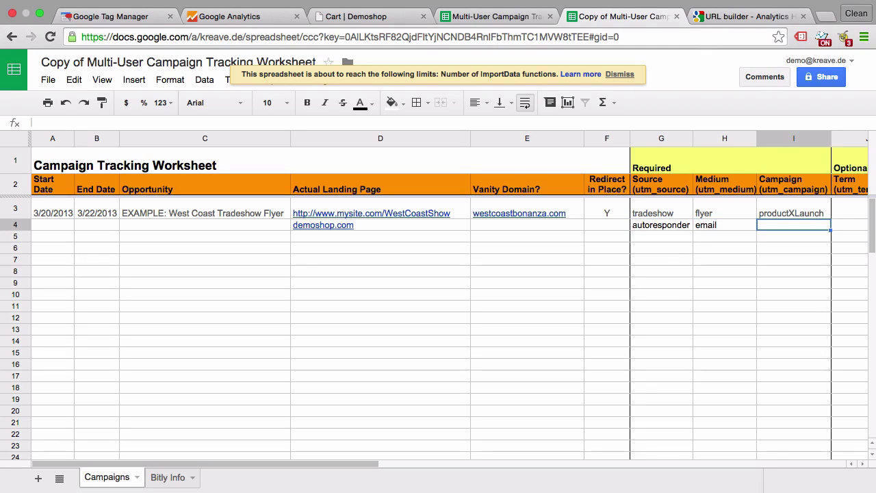
text(april)
key(Return)
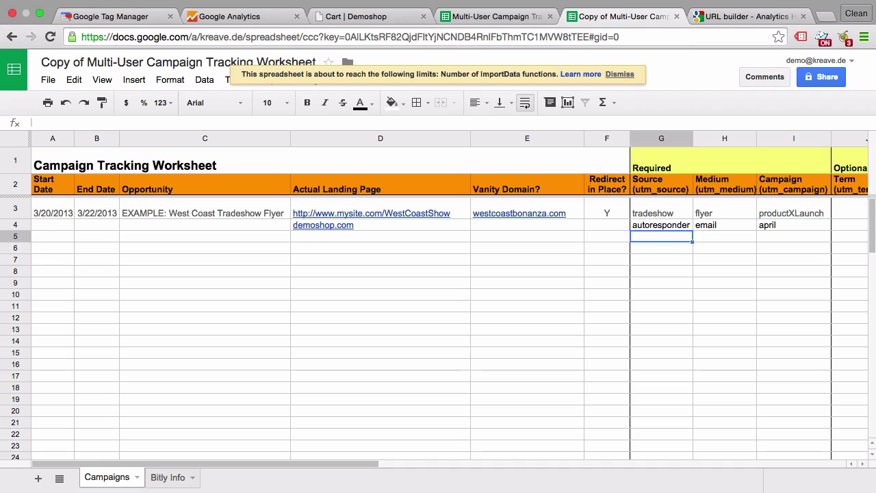
- Copy row 4's source, medium and actual landing page values down through row 16
drag(677, 230, 745, 230)
click(756, 231)
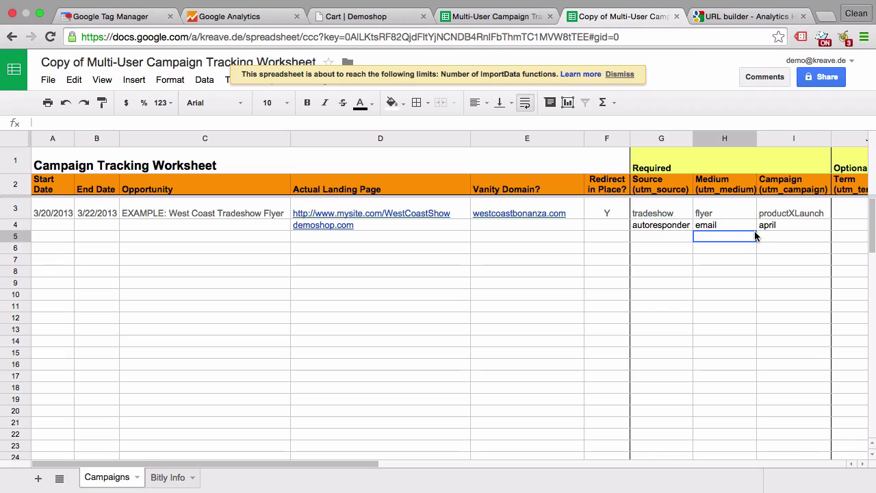
drag(661, 230, 732, 224)
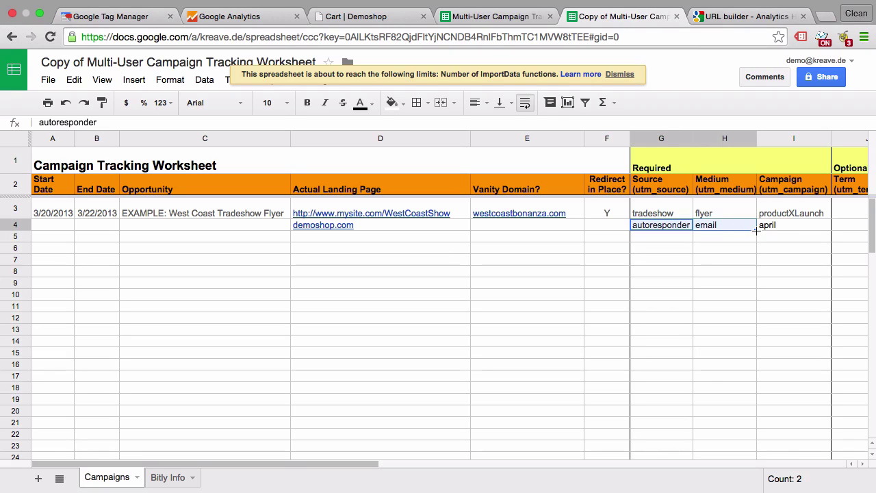
shift+click(708, 364)
key(super+d)
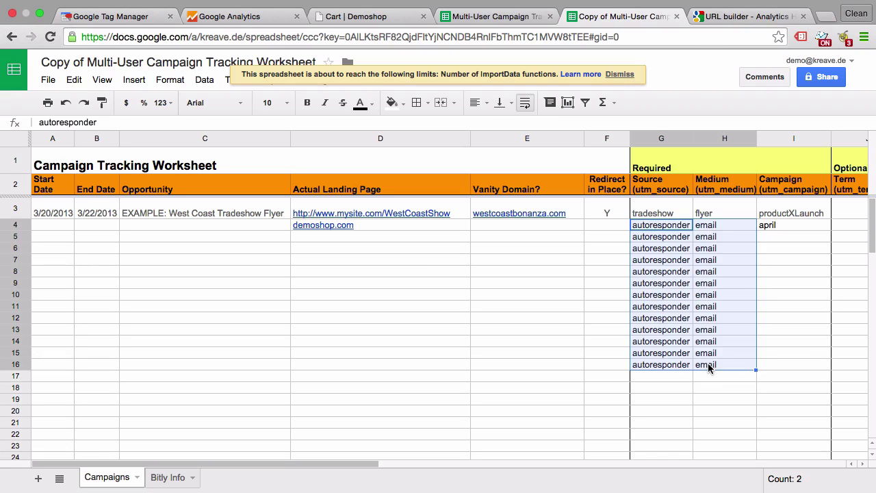
click(373, 226)
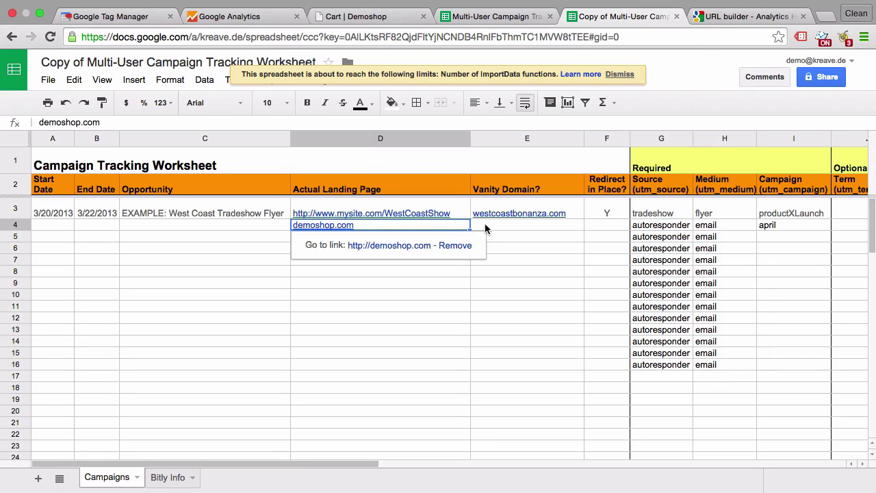
drag(469, 229, 465, 369)
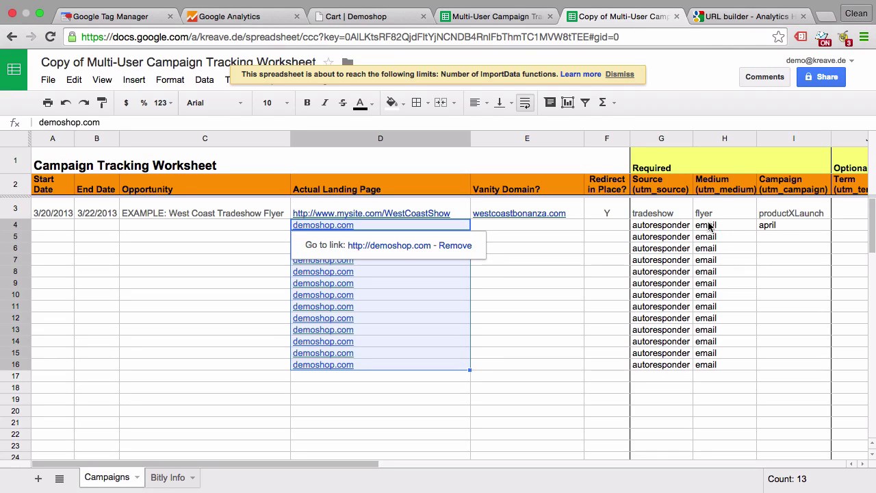
- Enter the campaign names may, june and july in cells I5 to I7
click(791, 244)
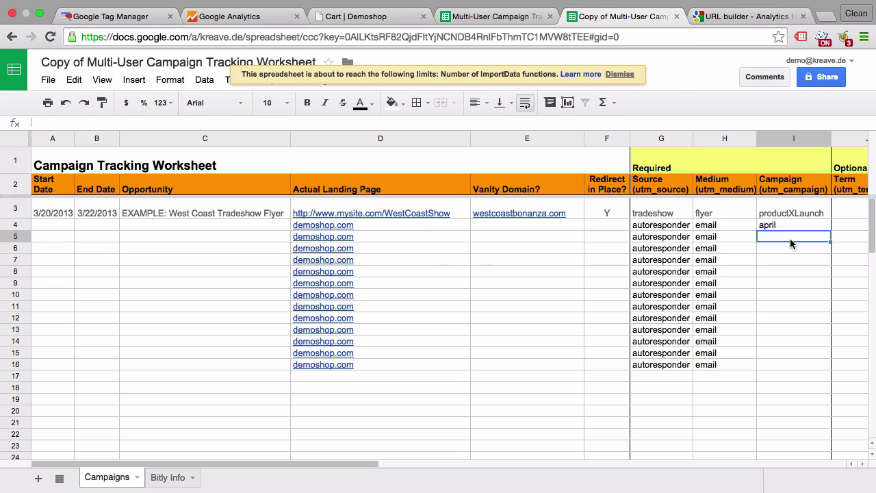
text(may)
key(Return)
text(june)
key(Return)
text(july)
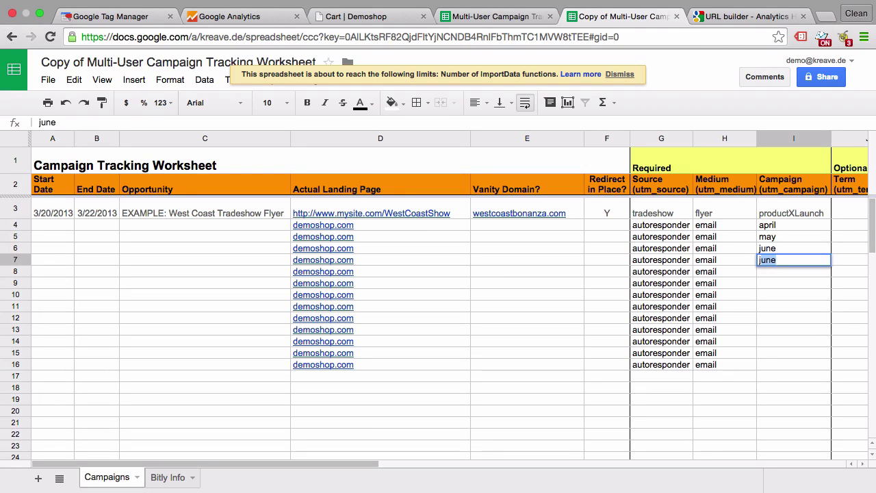
key(Return)
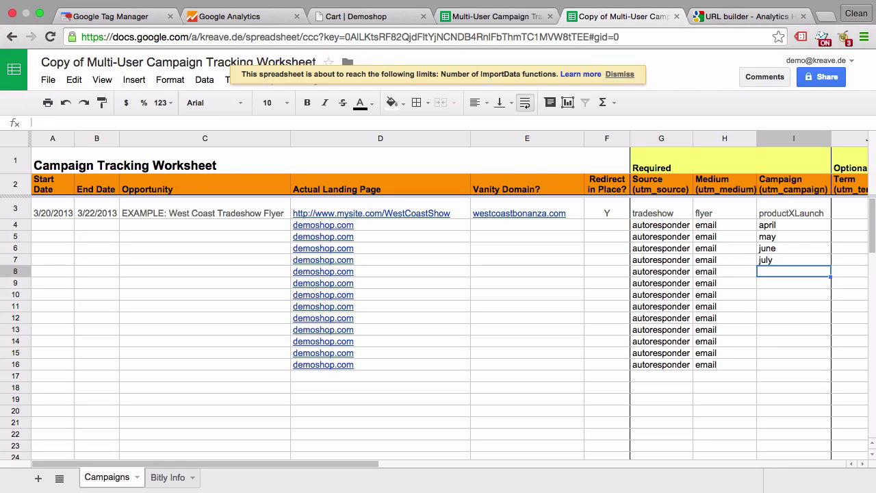
- Examine the generated final landing page URLs for rows 4 to 7 against their UTM parameter columns
scroll(765, 298, right, 10)
scroll(765, 298, left, 5)
scroll(765, 298, left, 3)
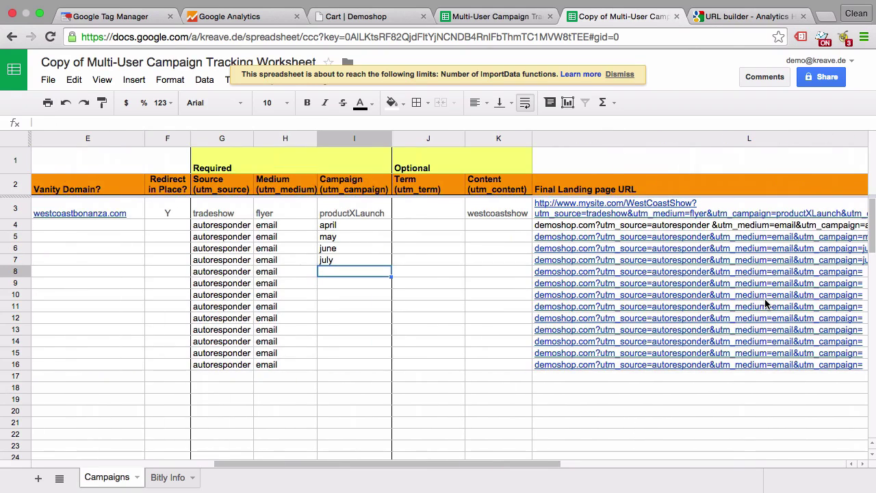
click(670, 226)
shift+click(656, 260)
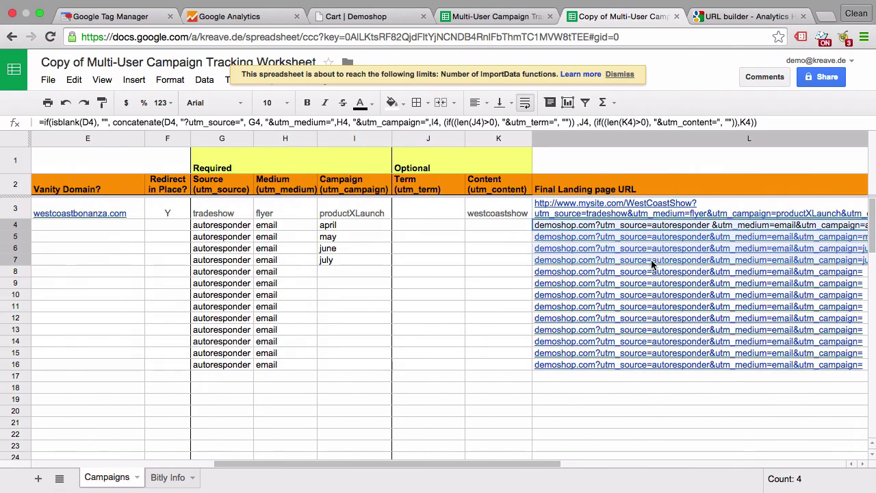
scroll(671, 261, right, 3)
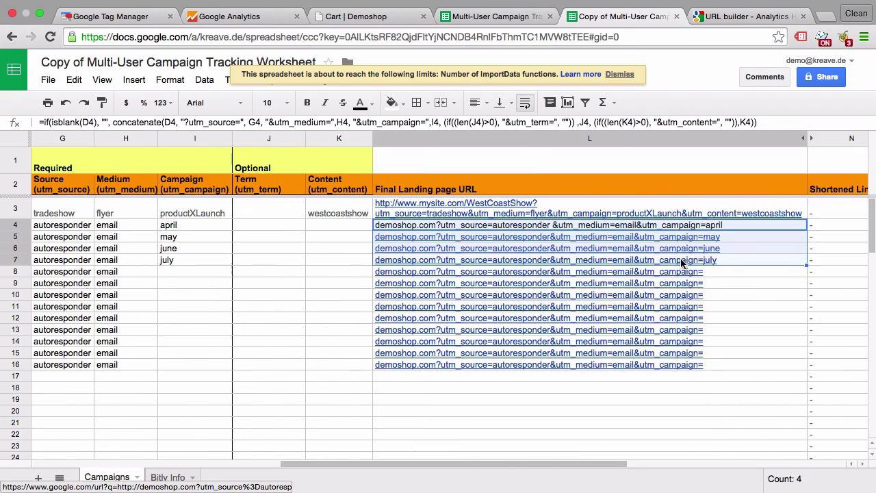
scroll(682, 262, left, 5)
scroll(680, 258, right, 4)
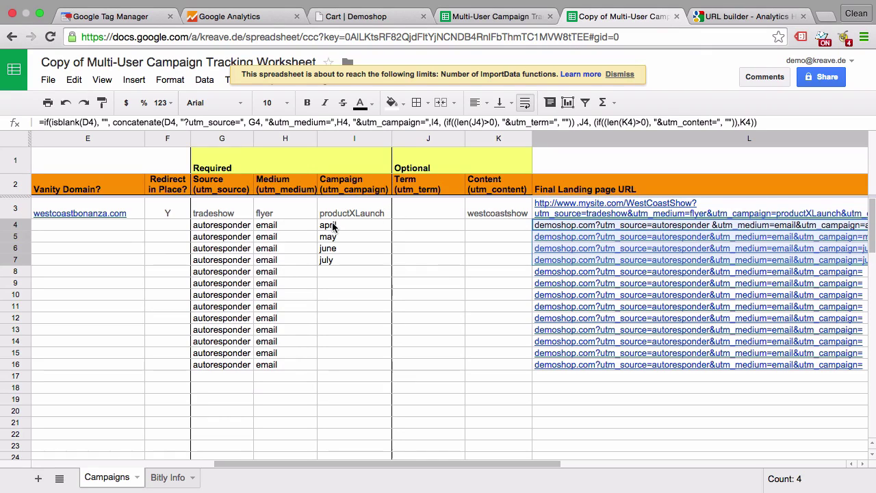
- Enter July with a capital J as the campaign name in cell I8
click(328, 273)
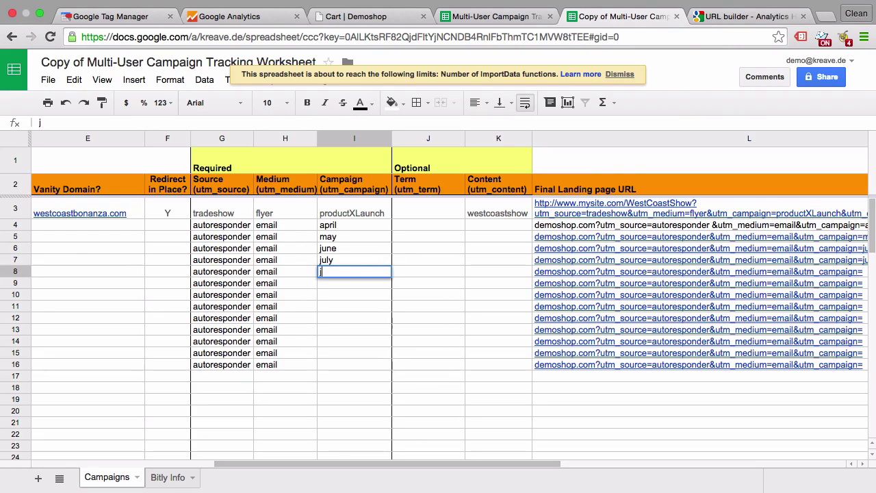
text(July)
key(Return)
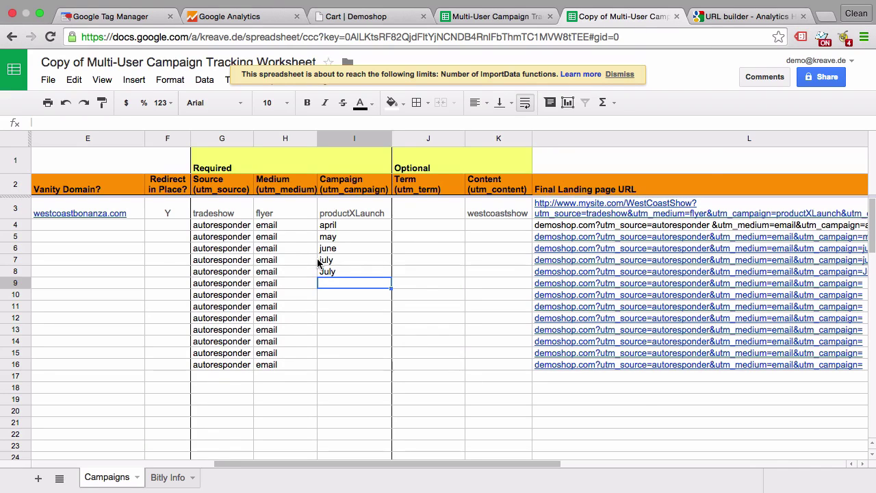
scroll(317, 258, left, 10)
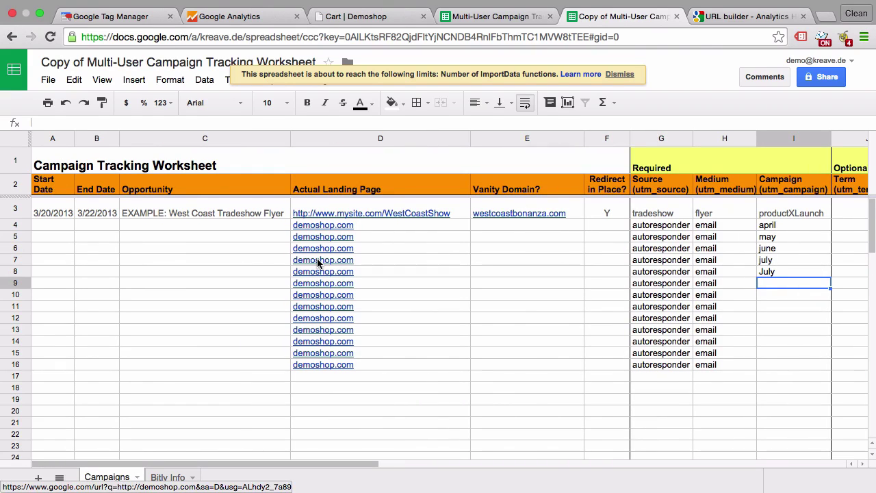